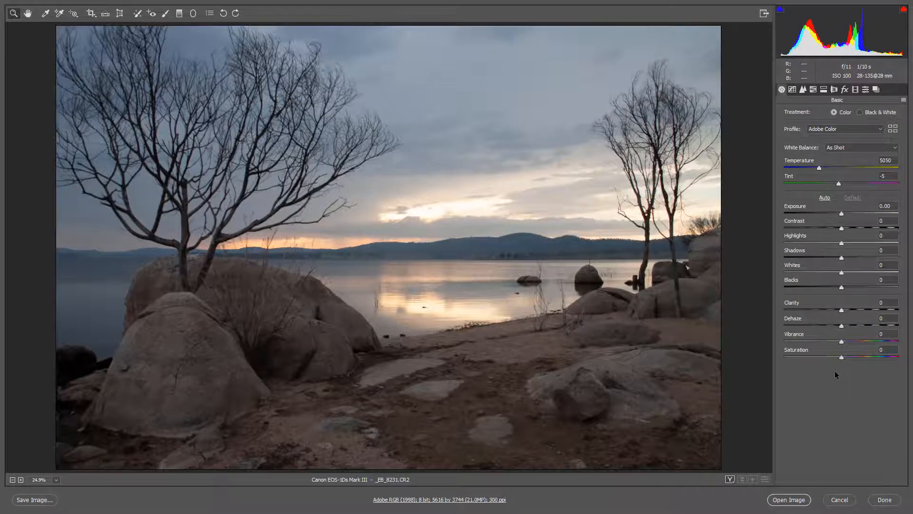
- Enable chromatic aberration removal for the fringed tree branches in the lake photo and check the manual lens correction options
{"action": "key", "text": "ctrl+plus"}
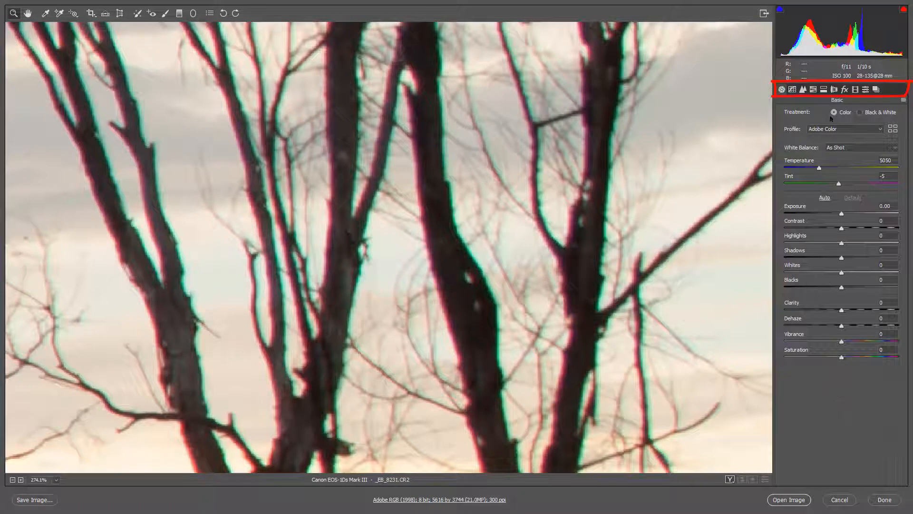
{"action": "left_click", "coordinate": [834, 90]}
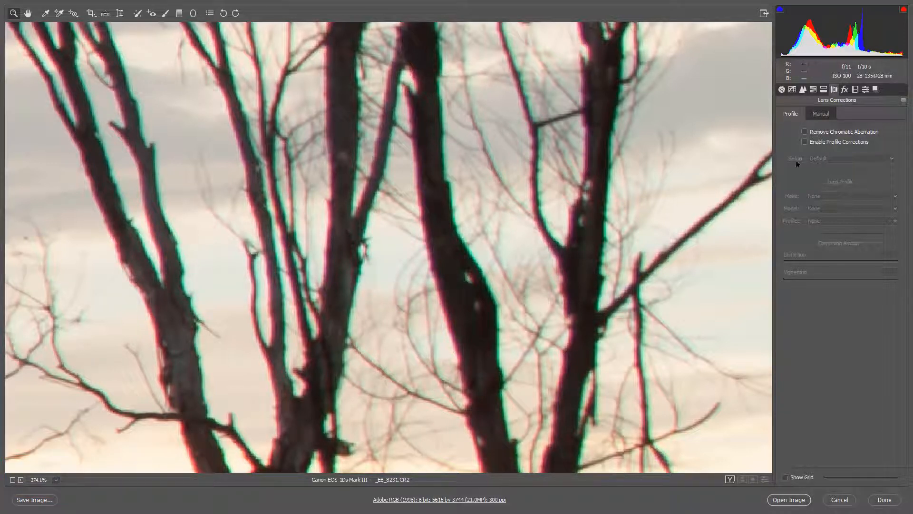
{"action": "left_click", "coordinate": [804, 132]}
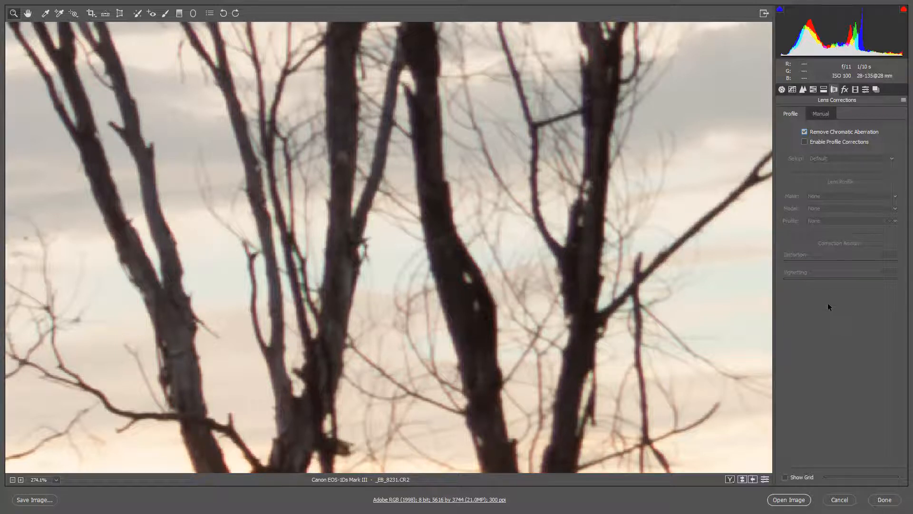
{"action": "left_click", "coordinate": [818, 114]}
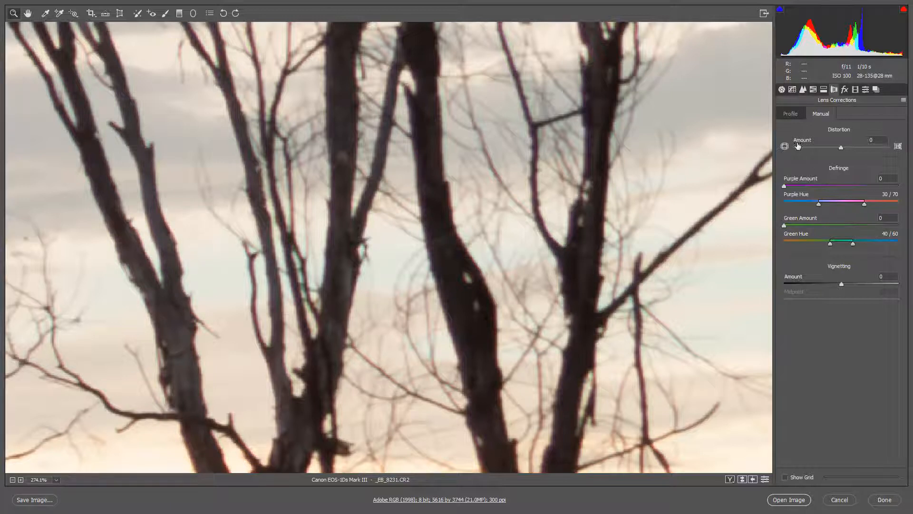
{"action": "left_click", "coordinate": [790, 114]}
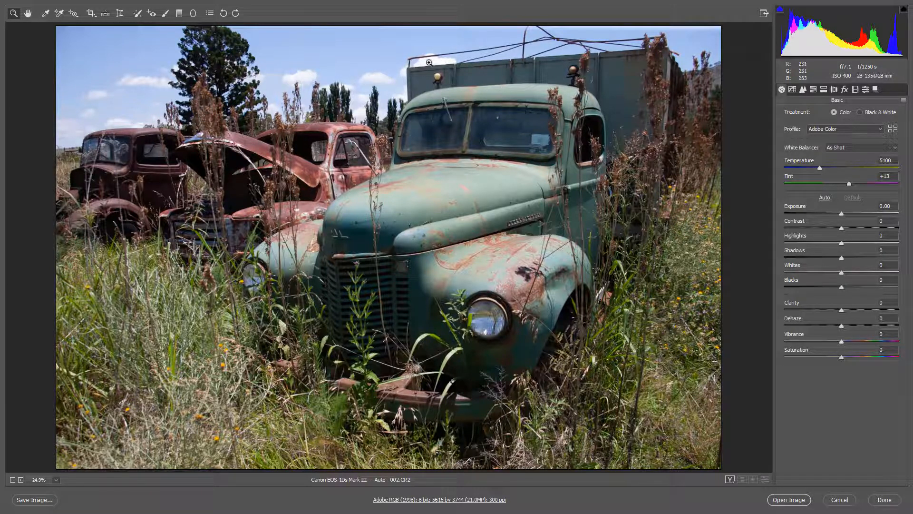
- Try a Vibrance of +67 on the truck photo to exaggerate the edge fringing, and reset it to 0
{"action": "left_click_drag", "start_coordinate": [405, 51], "coordinate": [455, 80]}
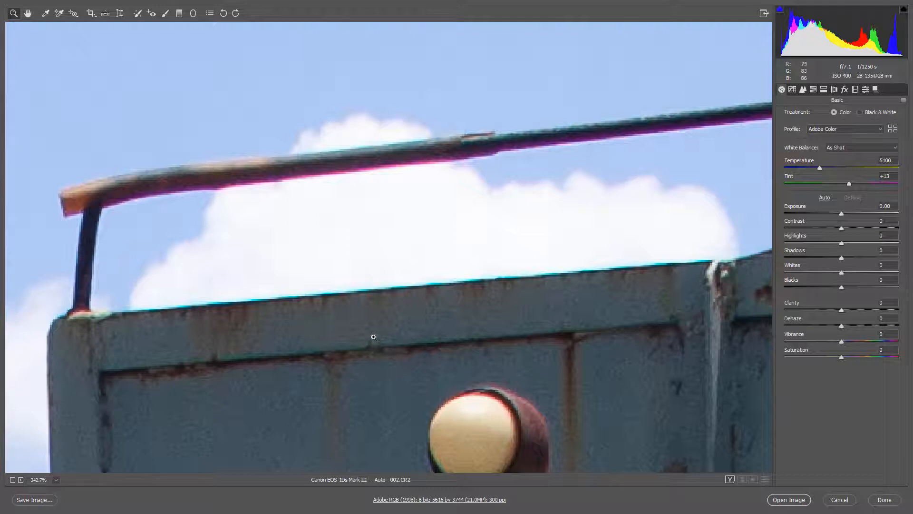
{"action": "left_click", "coordinate": [877, 340]}
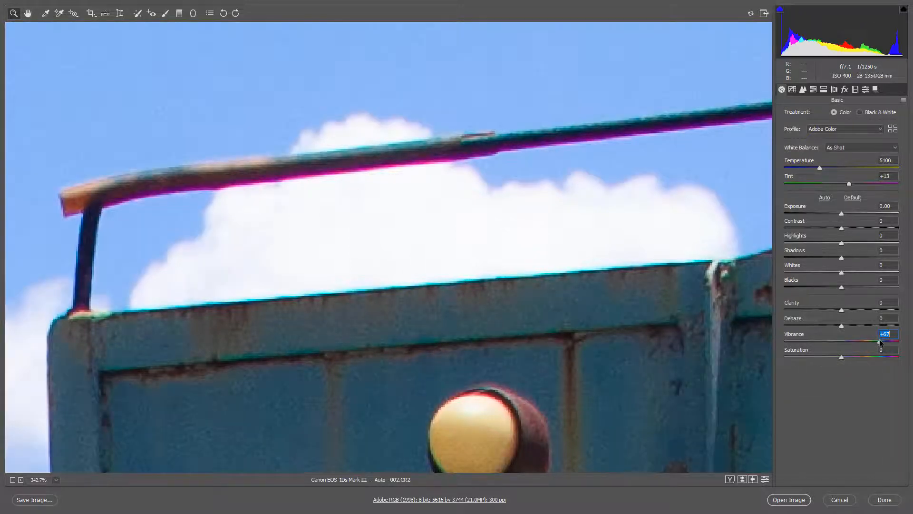
{"action": "left_click", "coordinate": [859, 356]}
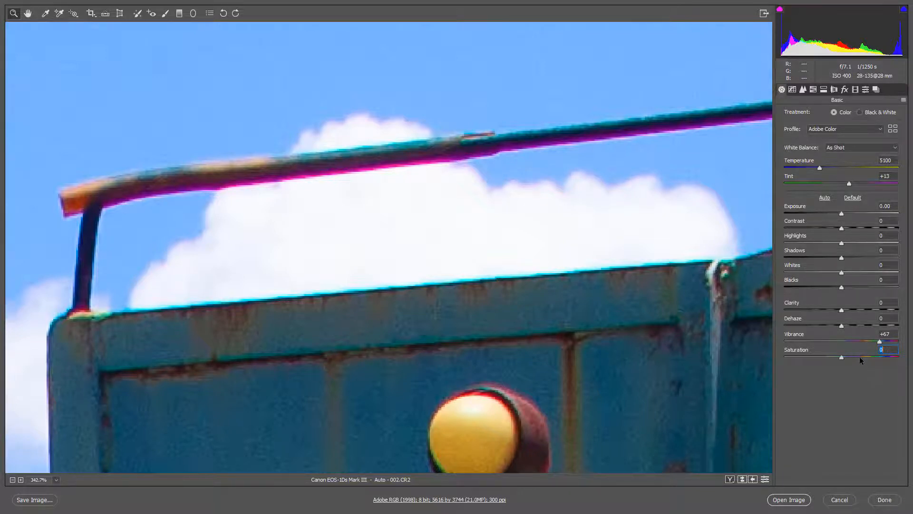
{"action": "double_click", "coordinate": [879, 342]}
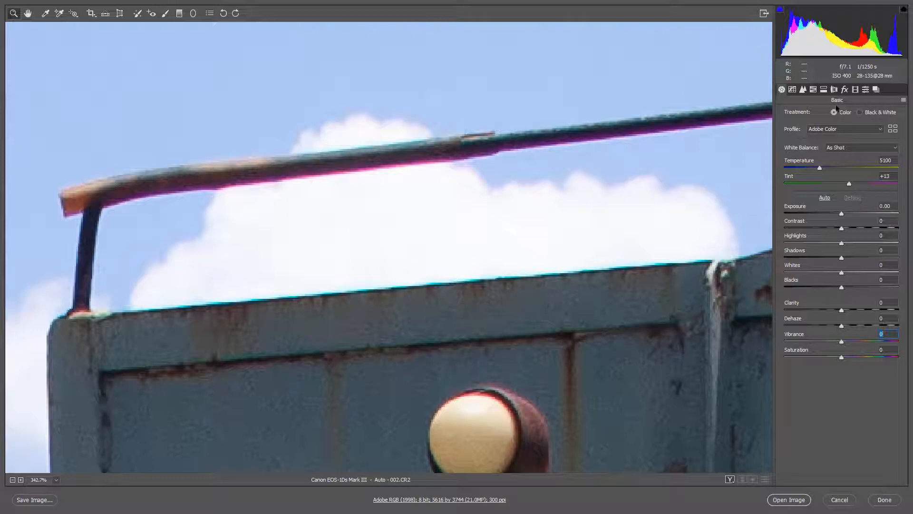
- Enable chromatic aberration removal in the lens corrections for the truck photo
{"action": "left_click", "coordinate": [833, 90]}
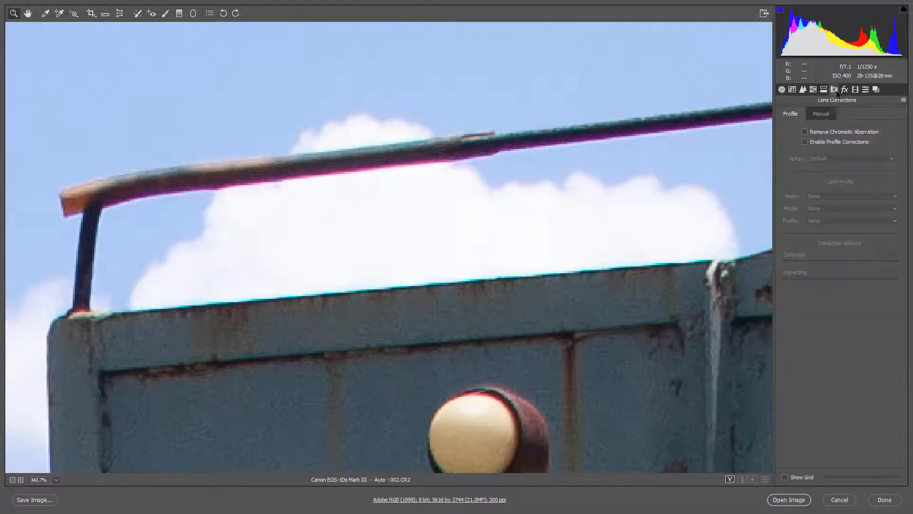
{"action": "left_click", "coordinate": [805, 133]}
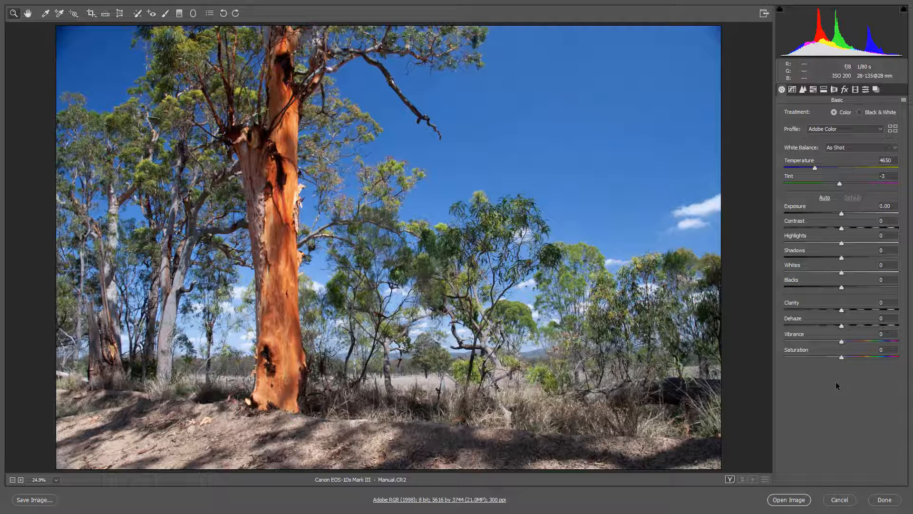
- Enable chromatic aberration removal and lens profile corrections for the gum tree photo
{"action": "left_click", "coordinate": [834, 91]}
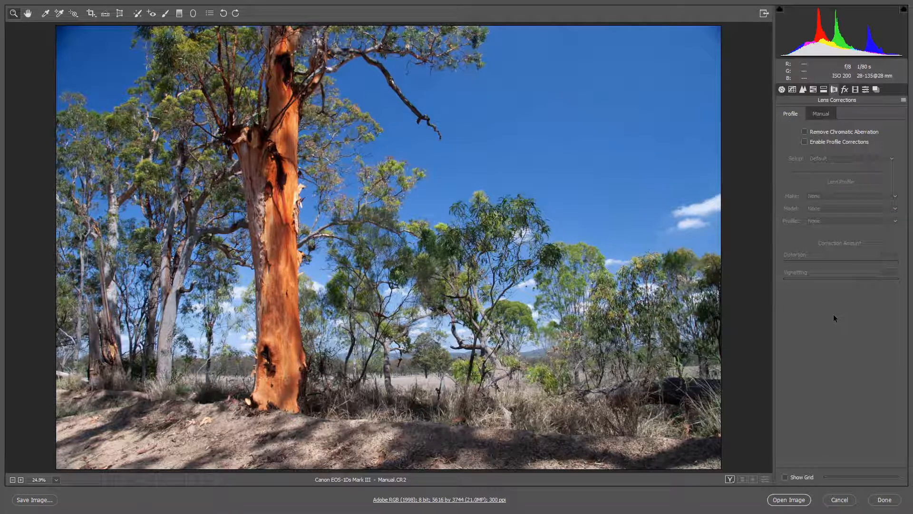
{"action": "left_click", "coordinate": [805, 133]}
{"action": "left_click", "coordinate": [804, 142]}
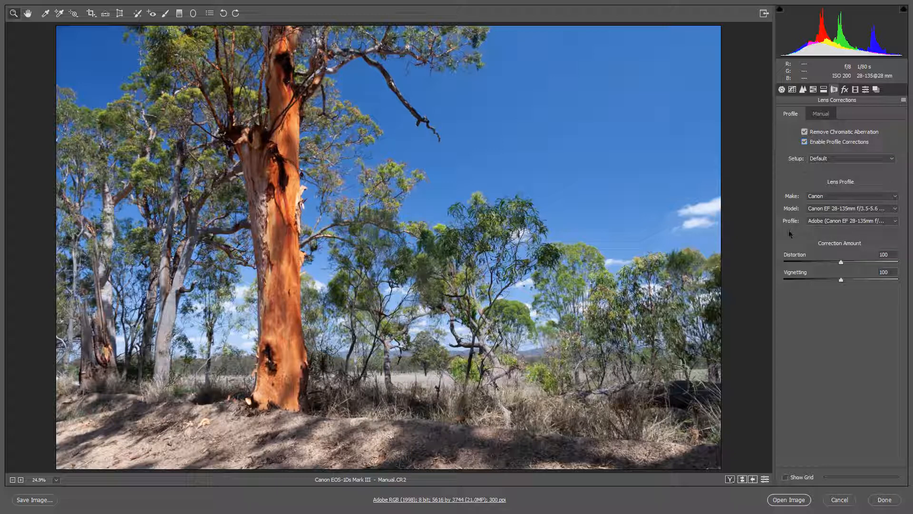
- Compare the gum tree photo with and without the profile corrections, leaving them enabled
{"action": "left_click", "coordinate": [803, 142]}
{"action": "left_click", "coordinate": [803, 143]}
{"action": "left_click", "coordinate": [804, 143]}
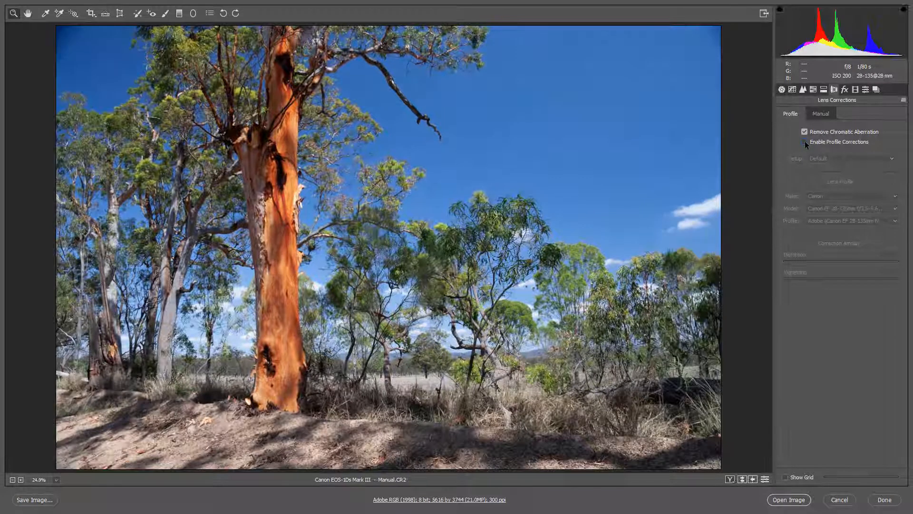
{"action": "left_click", "coordinate": [805, 141]}
{"action": "left_click", "coordinate": [804, 142]}
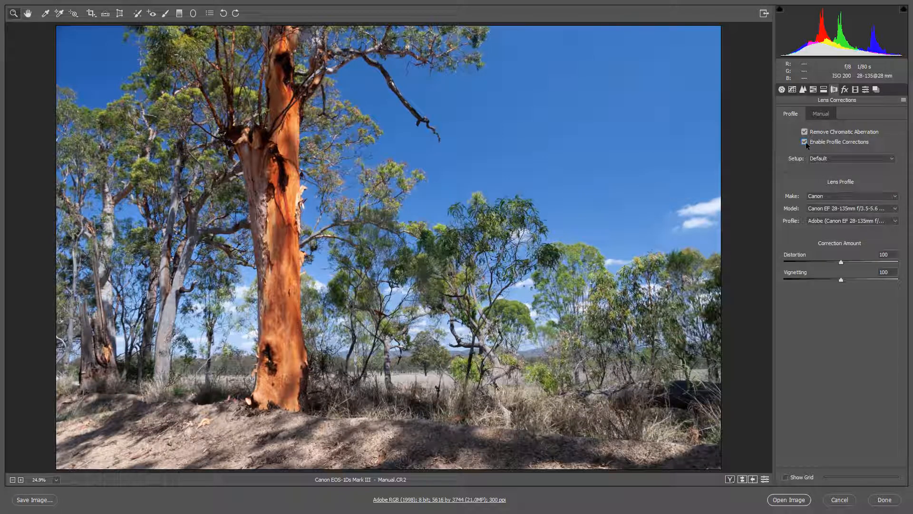
{"action": "left_click", "coordinate": [804, 141]}
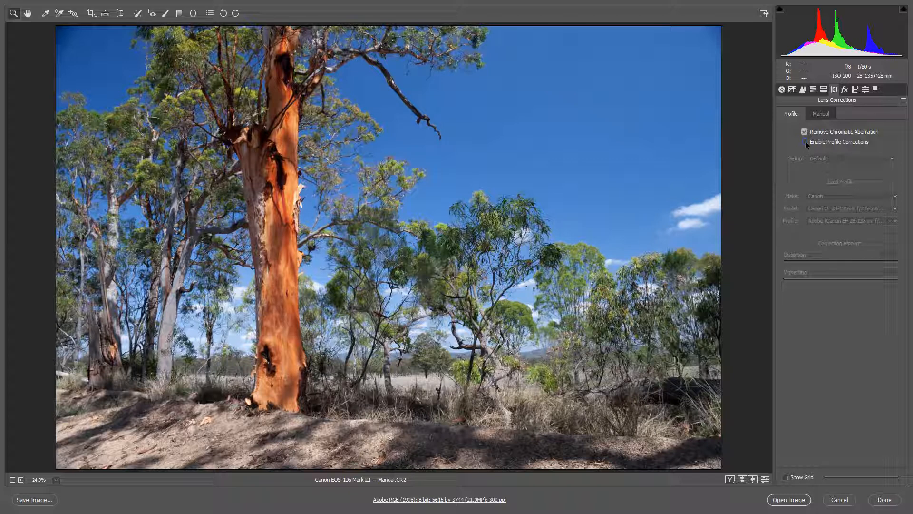
{"action": "left_click", "coordinate": [805, 141]}
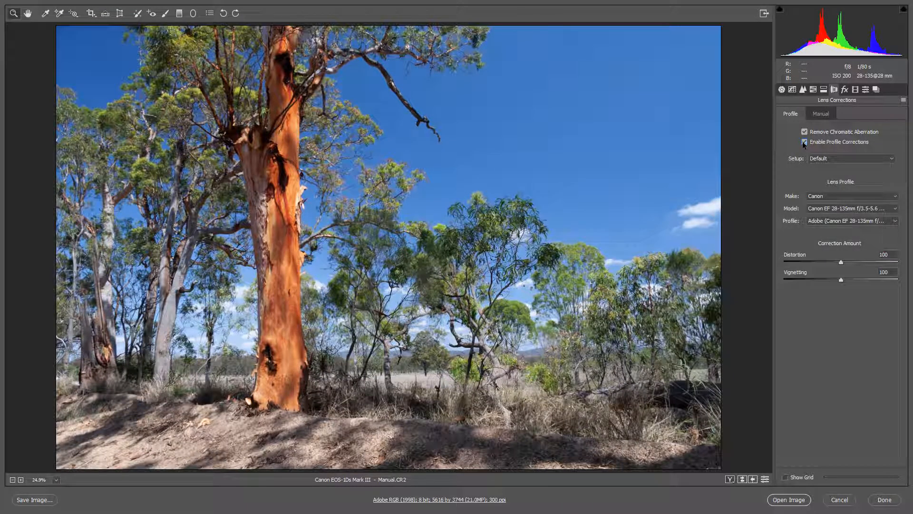
{"action": "left_click", "coordinate": [803, 142]}
- Try profile vignetting correction amounts of 3 and 0, resetting the amount to 100 each time
{"action": "left_click", "coordinate": [786, 279]}
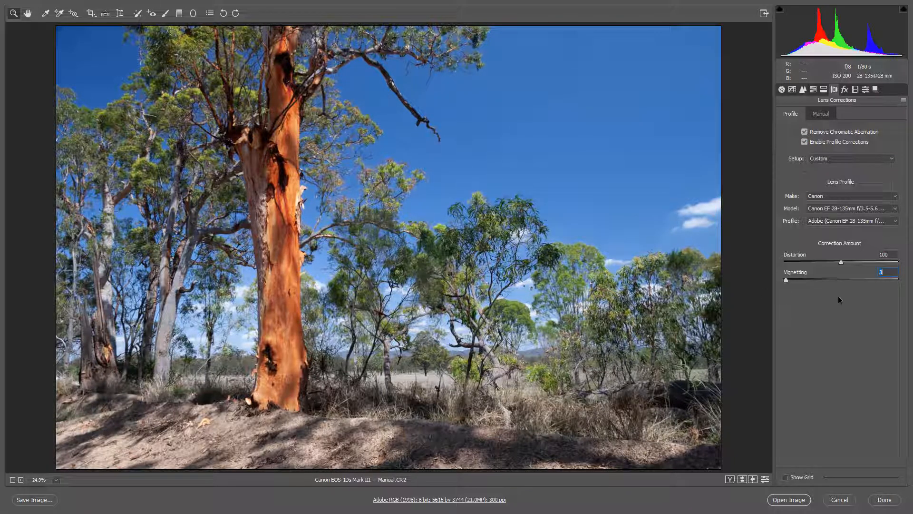
{"action": "double_click", "coordinate": [786, 280]}
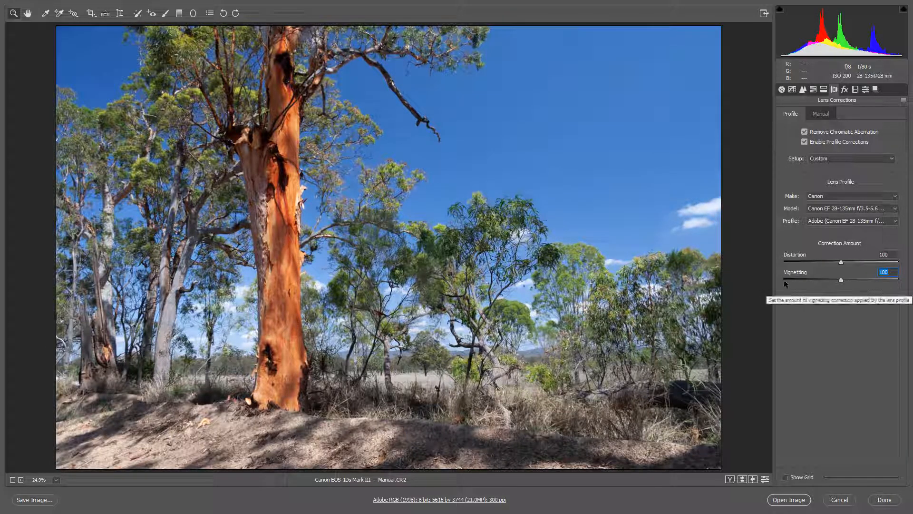
{"action": "left_click", "coordinate": [783, 280]}
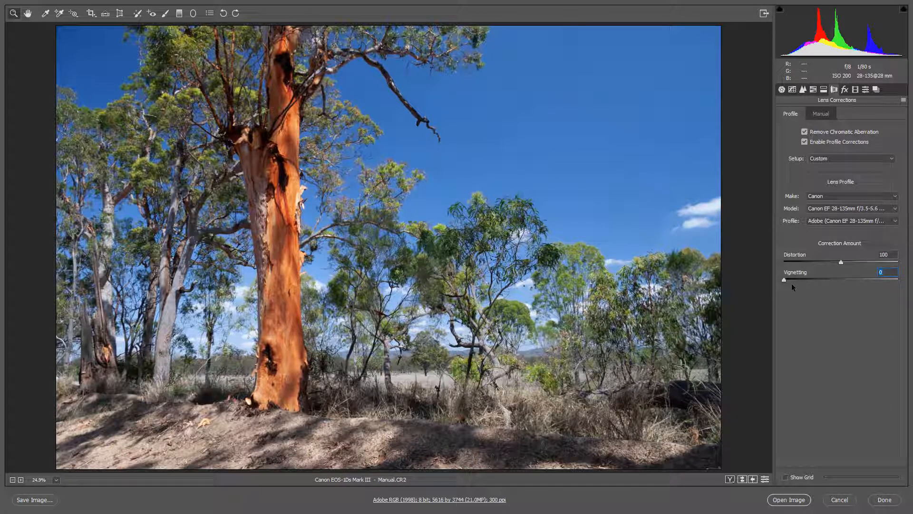
{"action": "double_click", "coordinate": [784, 279]}
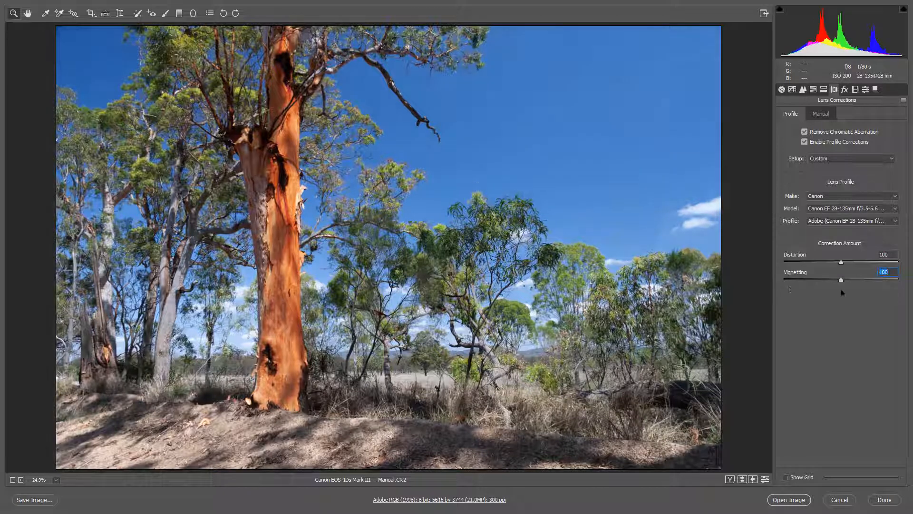
- Try a profile distortion correction of 0 and compare the photo with profile corrections off and on
{"action": "key", "text": "shift+Tab"}
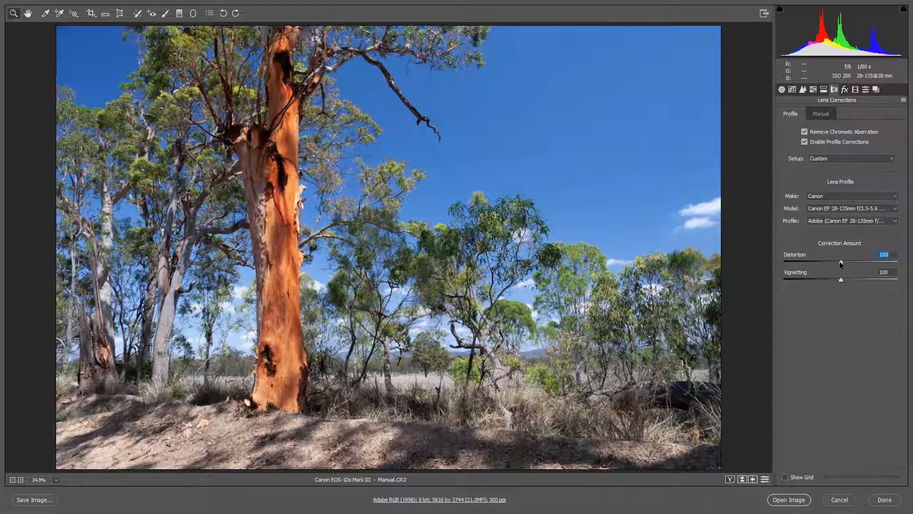
{"action": "left_click_drag", "start_coordinate": [840, 263], "coordinate": [772, 263]}
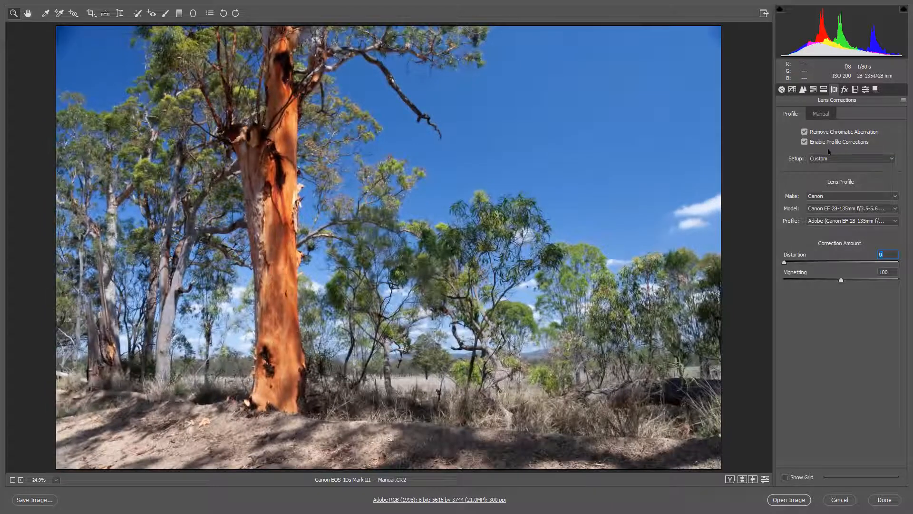
{"action": "left_click", "coordinate": [805, 143]}
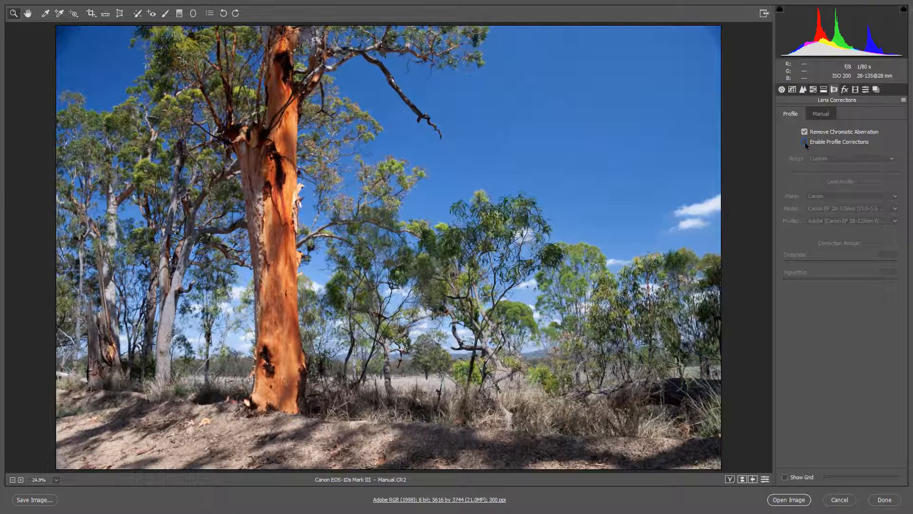
{"action": "left_click", "coordinate": [805, 143]}
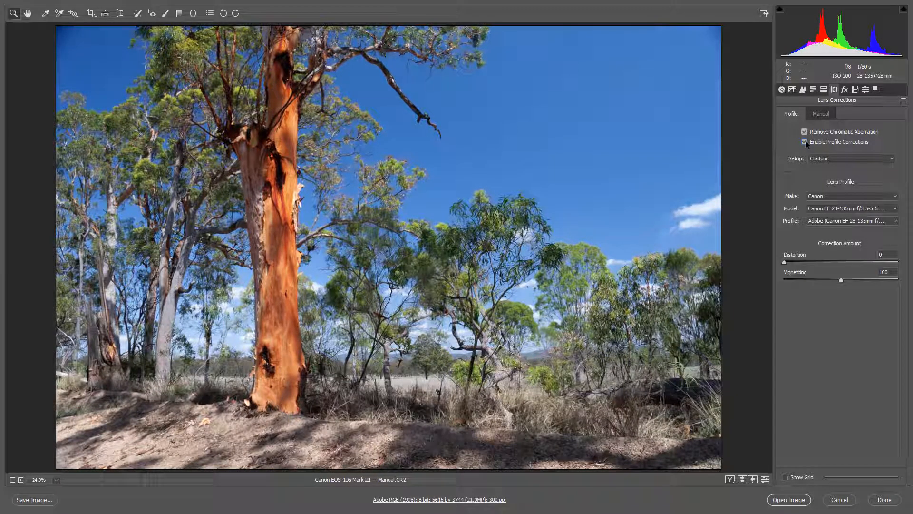
{"action": "left_click", "coordinate": [804, 142]}
{"action": "left_click", "coordinate": [802, 141]}
{"action": "left_click", "coordinate": [805, 141]}
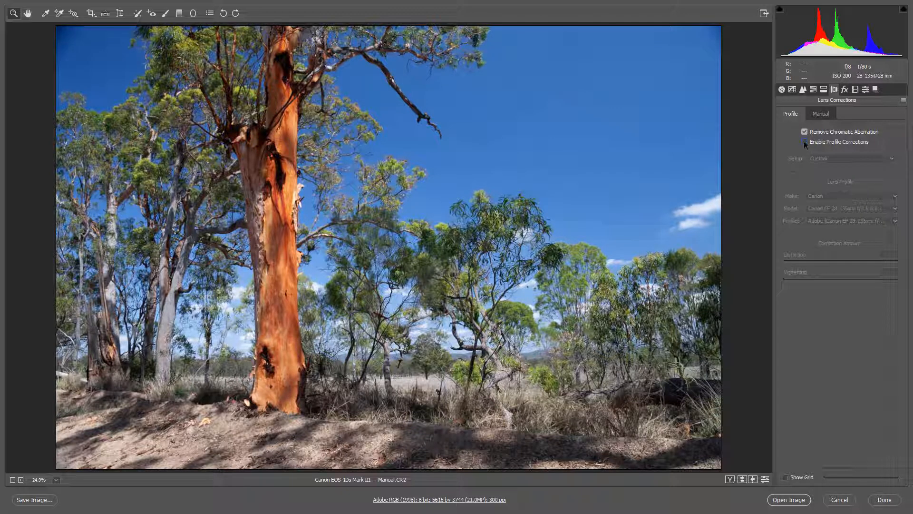
{"action": "left_click", "coordinate": [805, 142]}
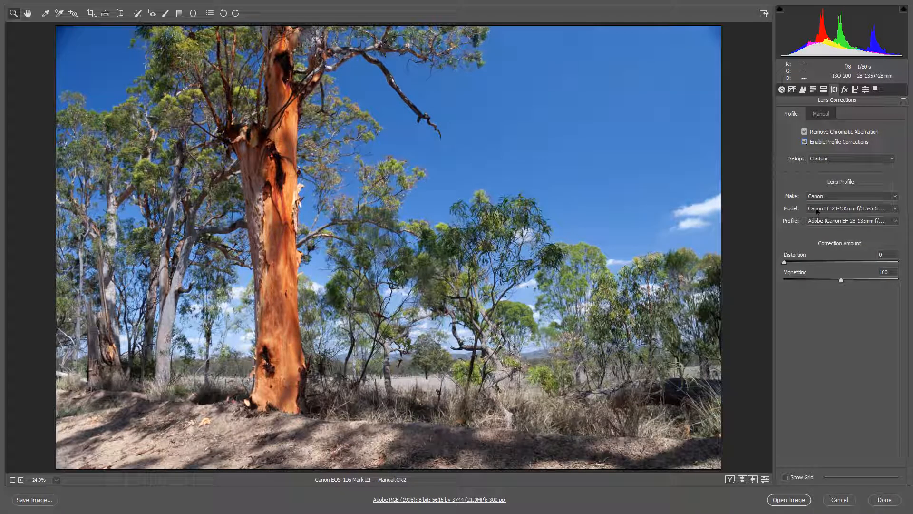
- Try a profile distortion correction of 200, compare it with the uncorrected photo, and reset the amount to 100
{"action": "left_click", "coordinate": [898, 262]}
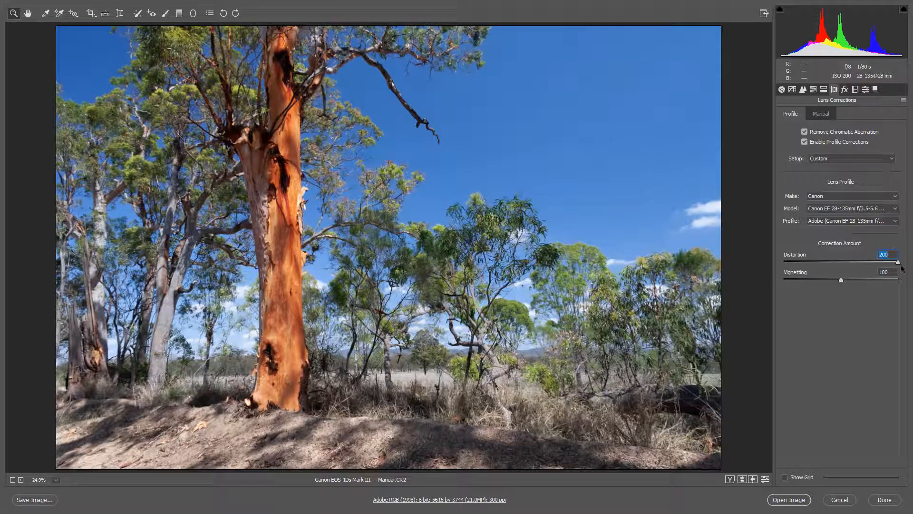
{"action": "left_click", "coordinate": [804, 142]}
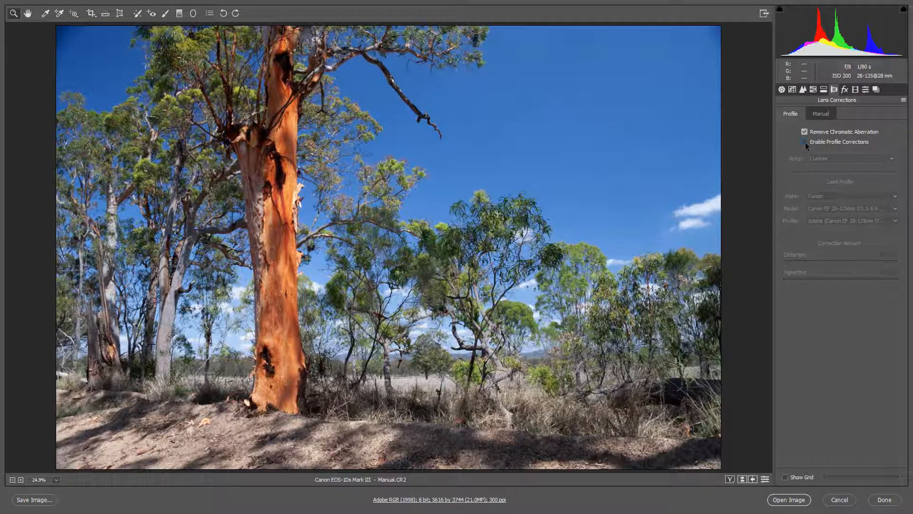
{"action": "left_click", "coordinate": [805, 142]}
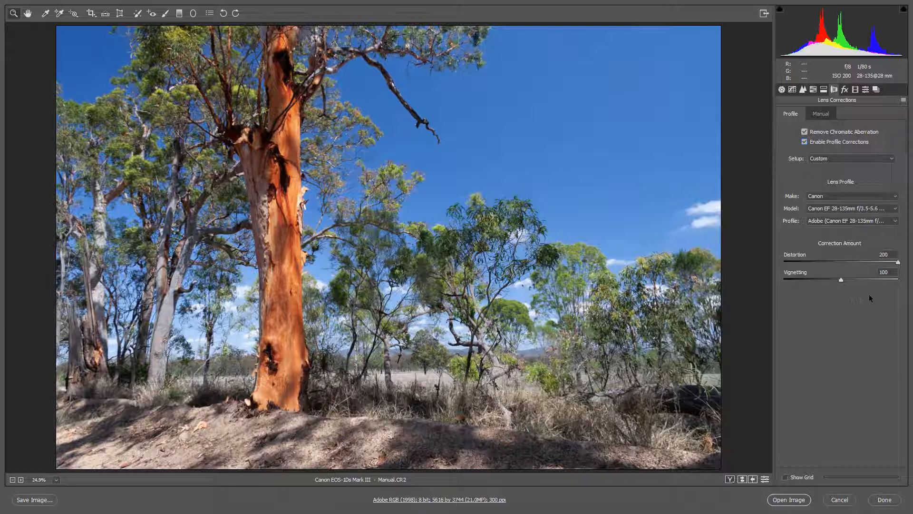
{"action": "left_click", "coordinate": [897, 263]}
{"action": "double_click", "coordinate": [898, 263]}
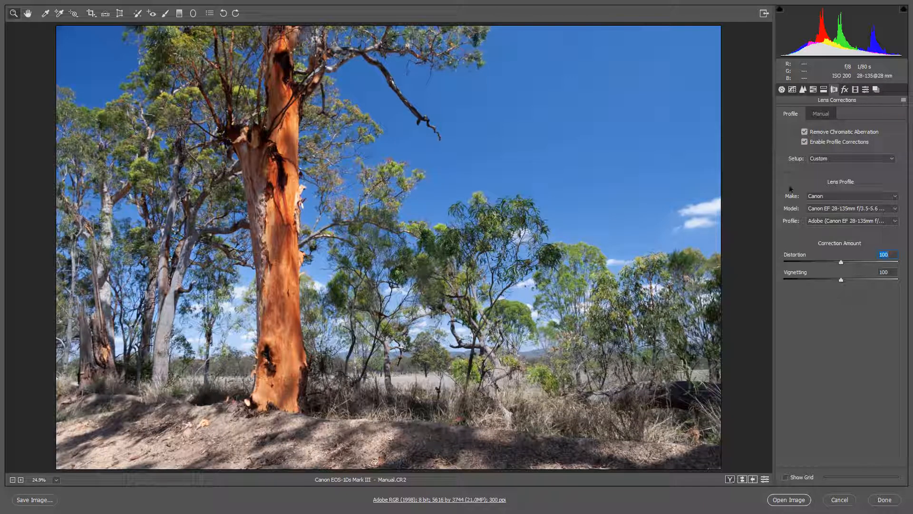
- Compare the default distortion correction with the uncorrected photo, and leave profile corrections disabled
{"action": "left_click", "coordinate": [804, 142]}
{"action": "left_click", "coordinate": [804, 142]}
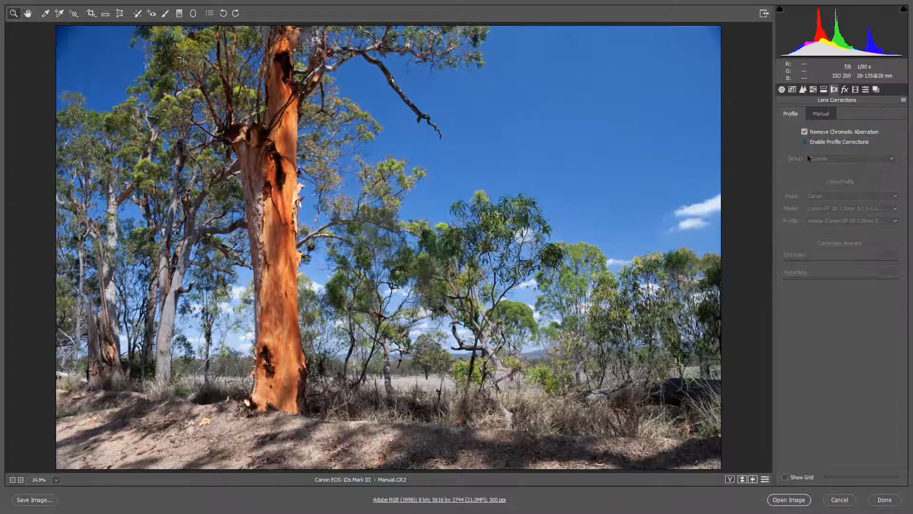
{"action": "left_click", "coordinate": [804, 142]}
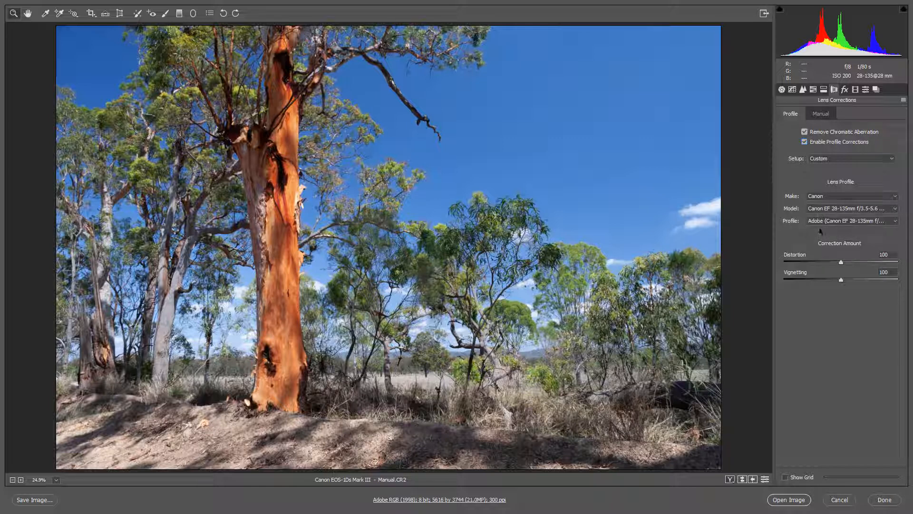
{"action": "left_click", "coordinate": [804, 142]}
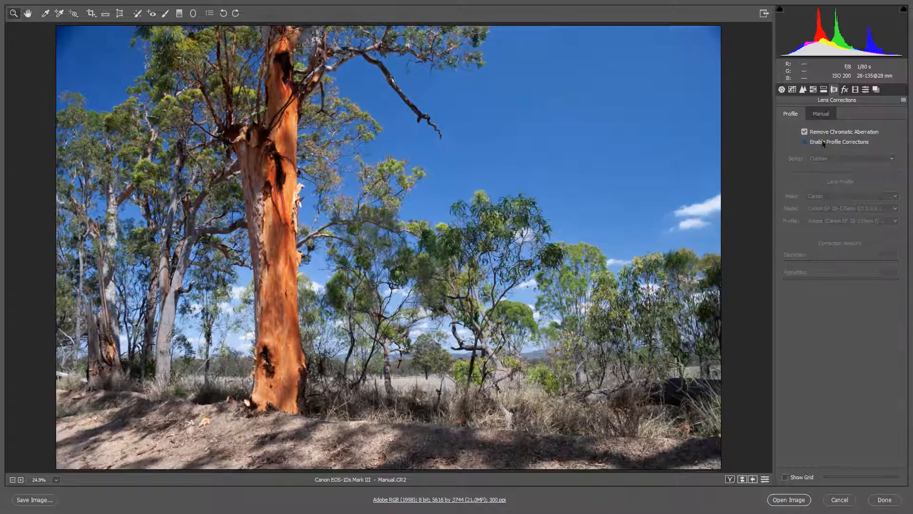
- Try a manual distortion amount of +41 on the gum tree photo and reset it to 0
{"action": "left_click", "coordinate": [822, 115]}
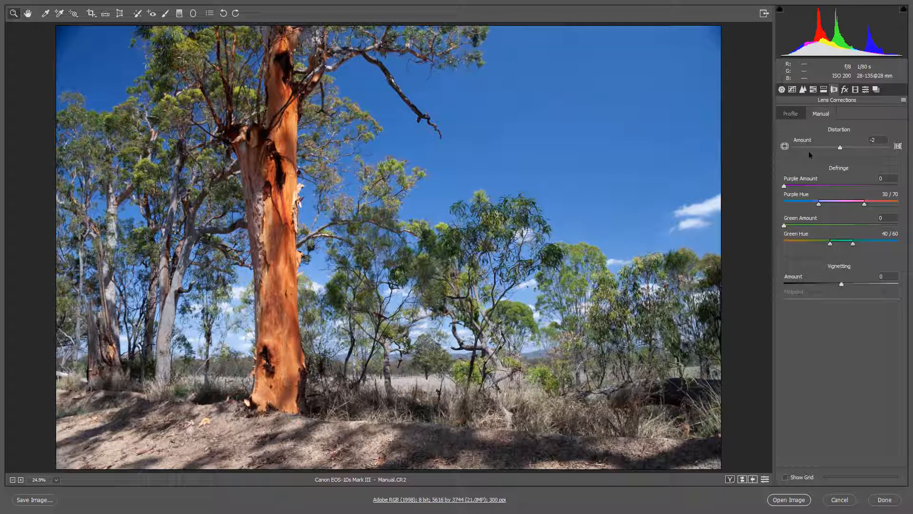
{"action": "left_click_drag", "start_coordinate": [840, 149], "coordinate": [861, 149]}
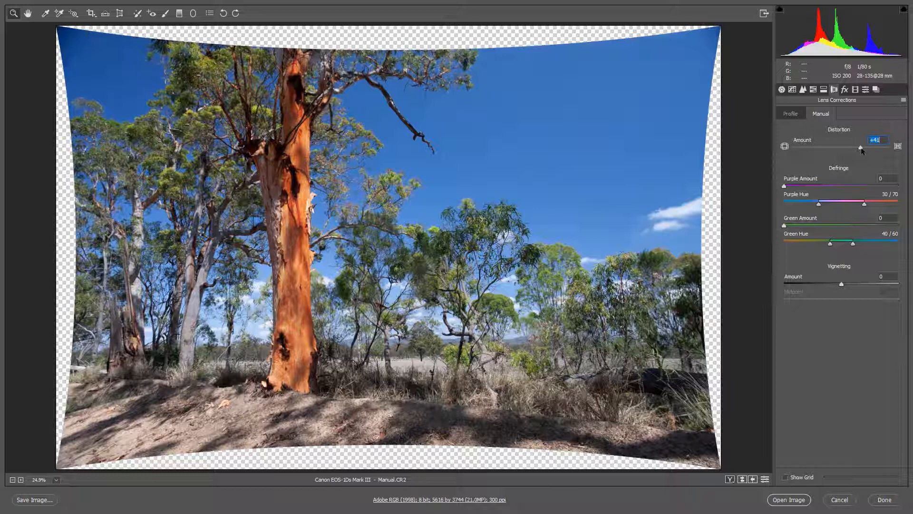
{"action": "double_click", "coordinate": [859, 149]}
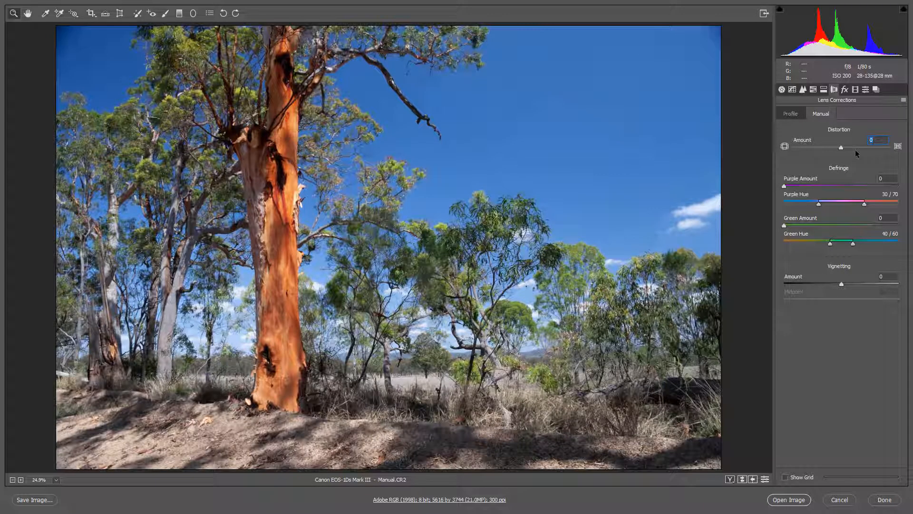